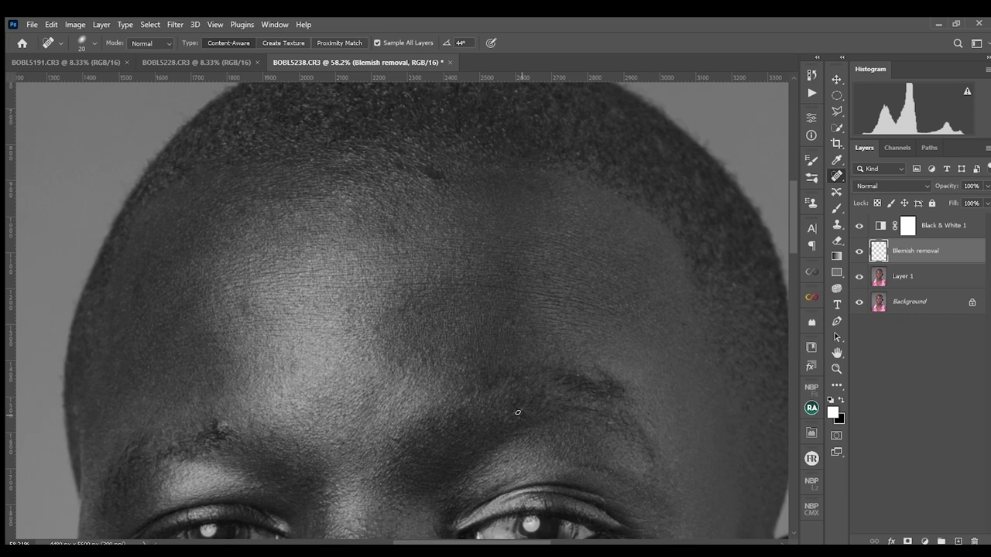
- Heal small skin blemishes on the forehead, around the eyes and on the nose on the Blemish removal layer
left_click_drag(577, 372, 578, 271)
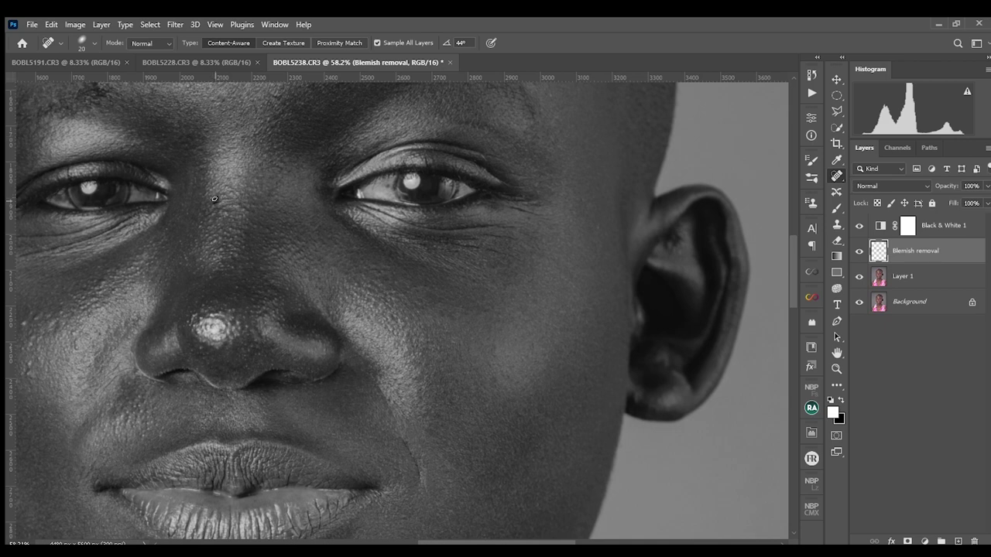
left_click(256, 132)
left_click_drag(189, 322, 343, 277)
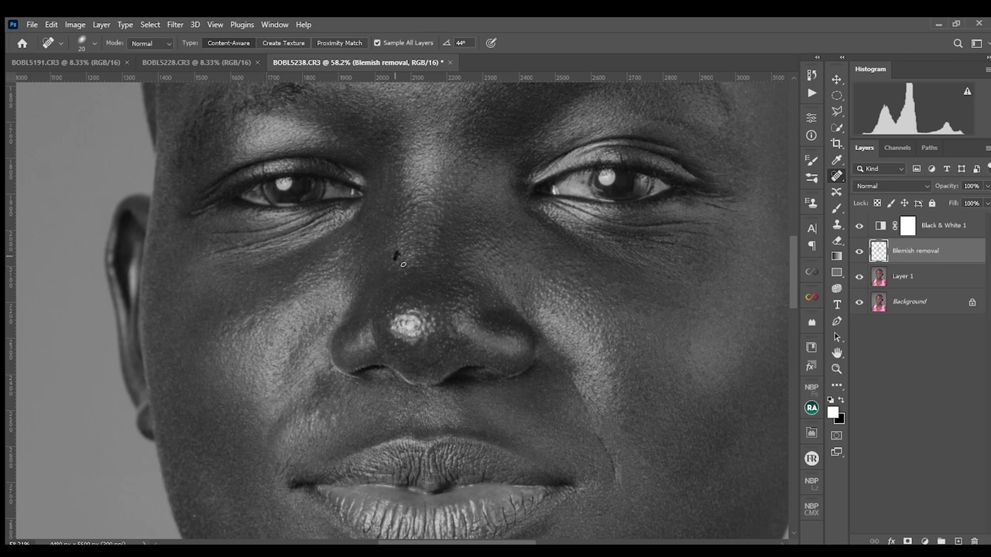
left_click_drag(363, 280, 363, 254)
left_click_drag(340, 256, 325, 261)
- Heal the remaining blemishes around the mouth, chin and neck on the Blemish removal layer
scroll(585, 377, "down", 5)
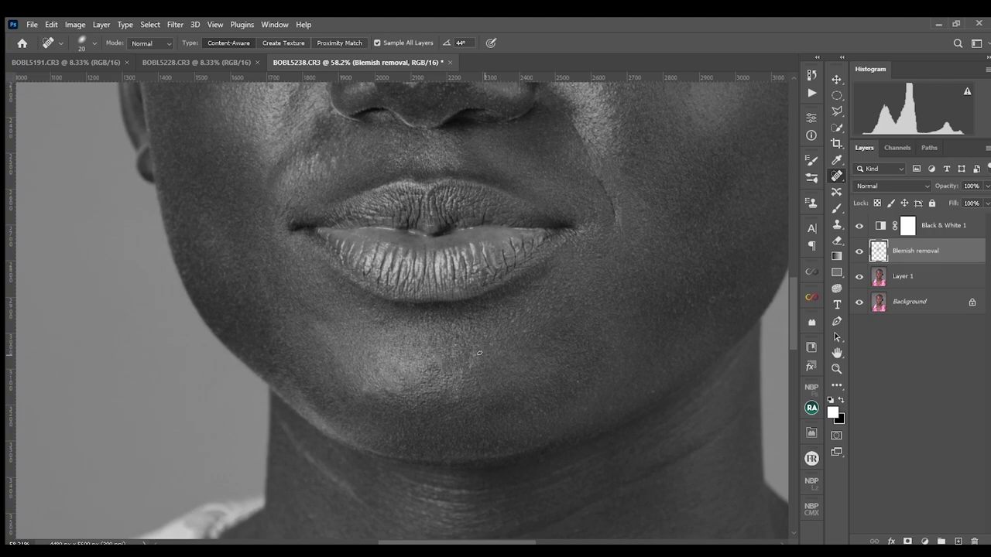
scroll(549, 375, "down", 5)
left_click_drag(367, 128, 364, 271)
mouse_move(283, 208)
left_mouse_down()
mouse_move(354, 290)
mouse_move(415, 300)
mouse_move(470, 272)
left_mouse_up()
scroll(354, 289, "down", 8)
left_click_drag(572, 295, 586, 299)
left_click_drag(133, 101, 680, 289)
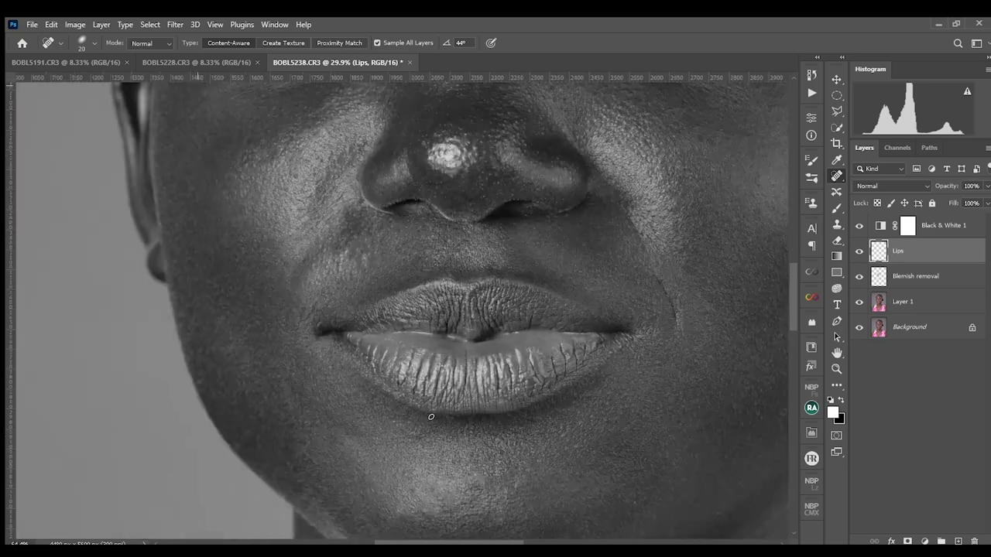
- Retouch the cracks in the lips on the Lips layer with the Clone Stamp at 80% opacity and 20% flow
scroll(431, 416, "up", 3)
key("s")
key("[")
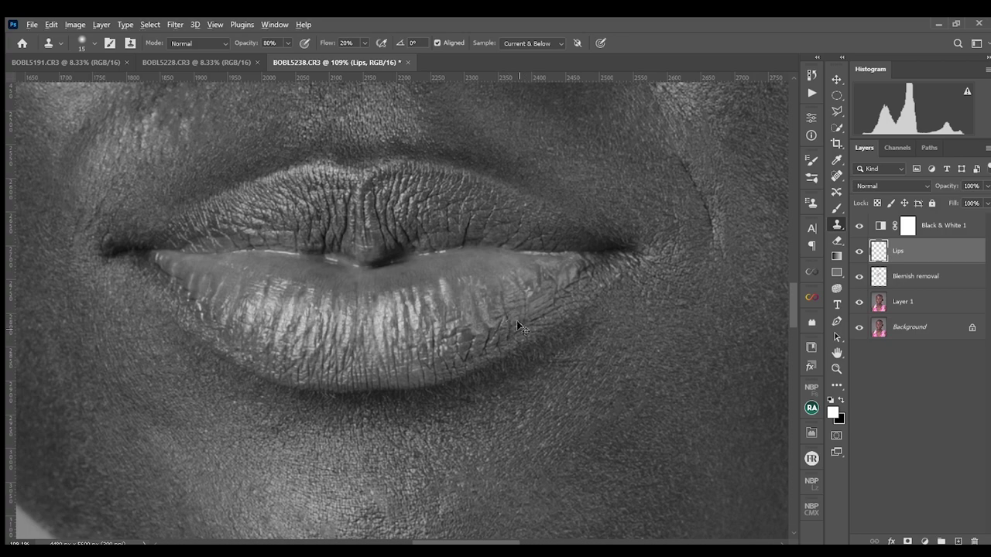
scroll(478, 359, "down", 3)
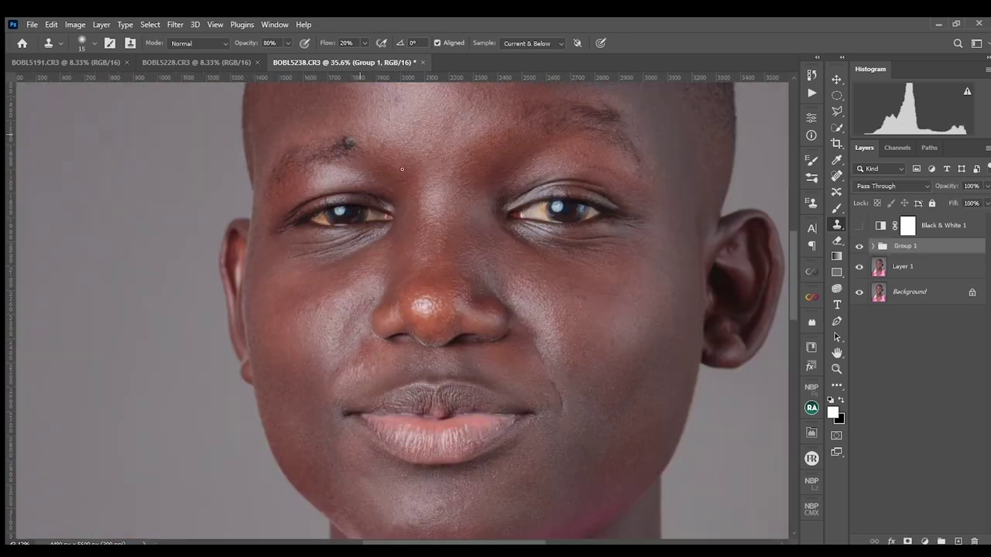
- Reduce the brush to 20 px for painting on the Dodge mask near the hairline
scroll(402, 169, "up", 2)
left_click_drag(402, 168, 329, 500)
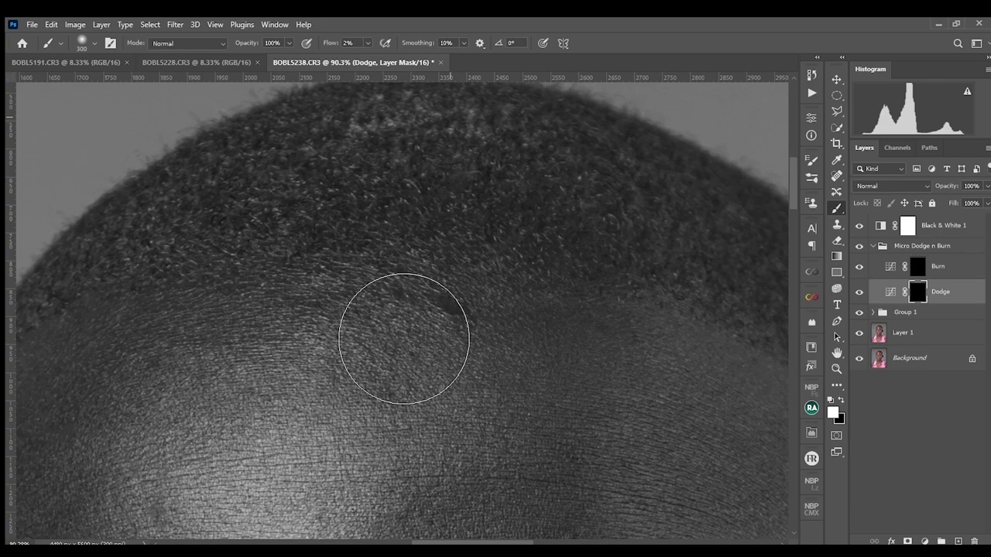
key("bracketleft")
key("bracketleft")
key("bracketleft")
key("bracketleft")
key("bracketleft")
key("bracketleft")
key("bracketleft")
key("bracketleft")
key("bracketleft")
key("bracketleft")
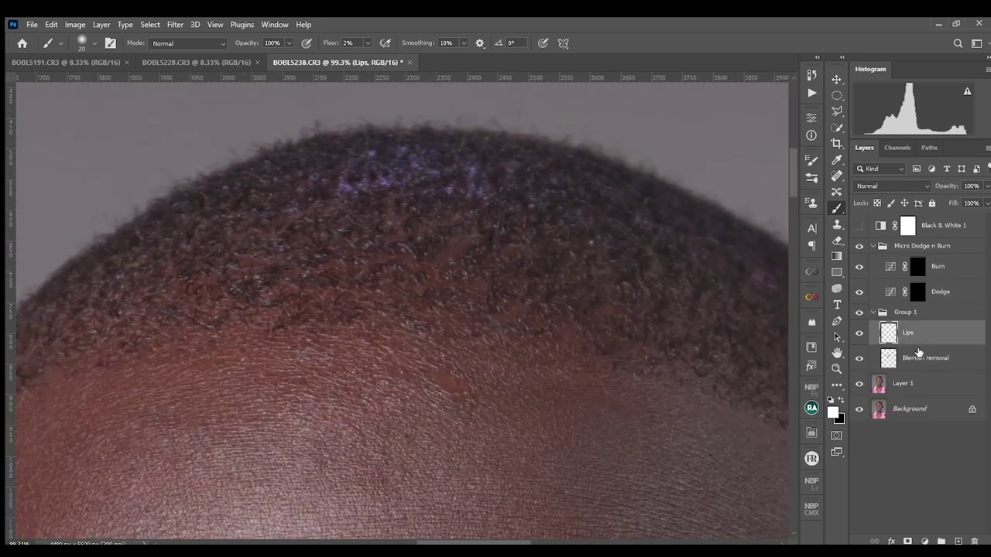
- Clone out the bright patch in the hair on the Blemish removal layer
left_click(919, 353)
key("s")
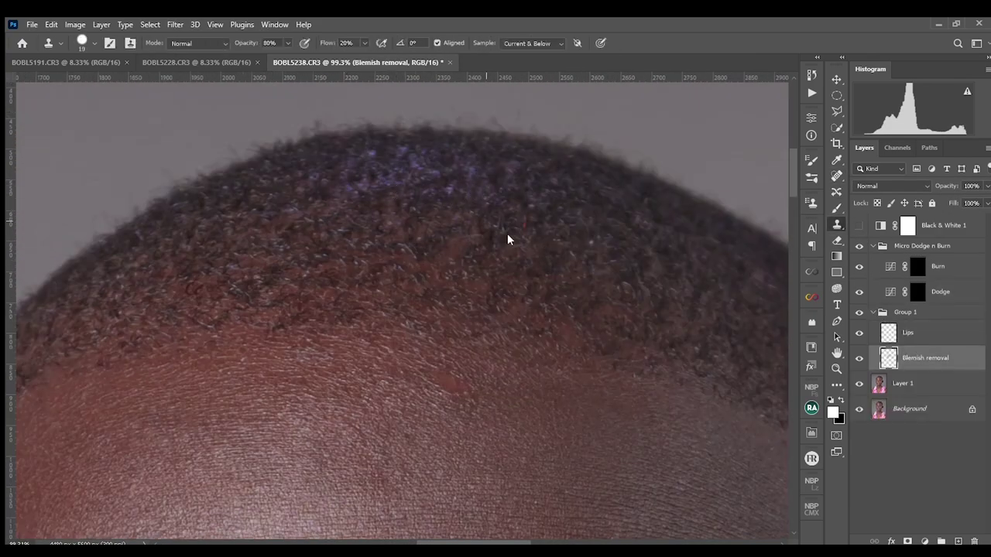
mouse_move(324, 179)
left_mouse_down()
mouse_move(449, 195)
mouse_move(379, 183)
left_mouse_up()
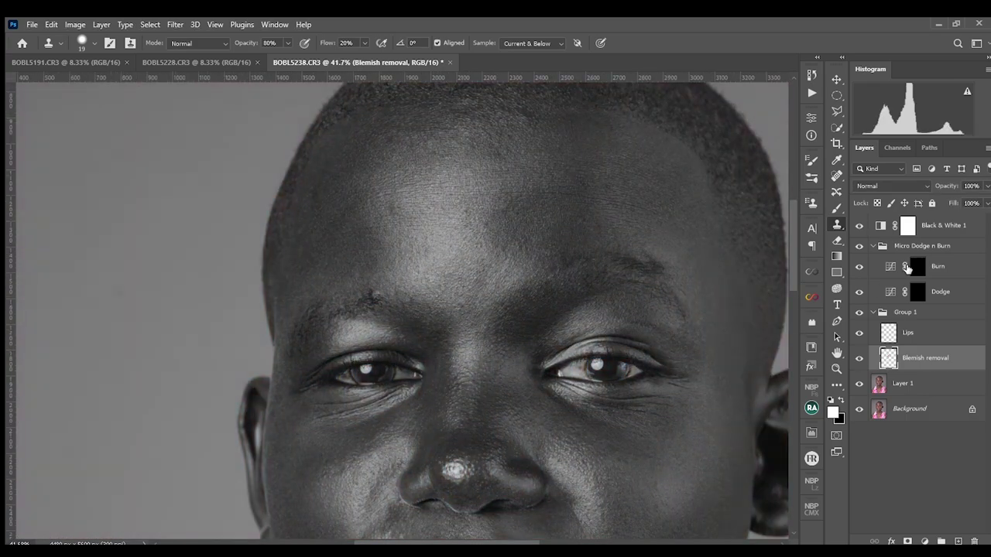
- Duplicate the Dodge layer and even out facial skin tones on the Dodge copy and Burn masks with a 2% flow brush
key("b")
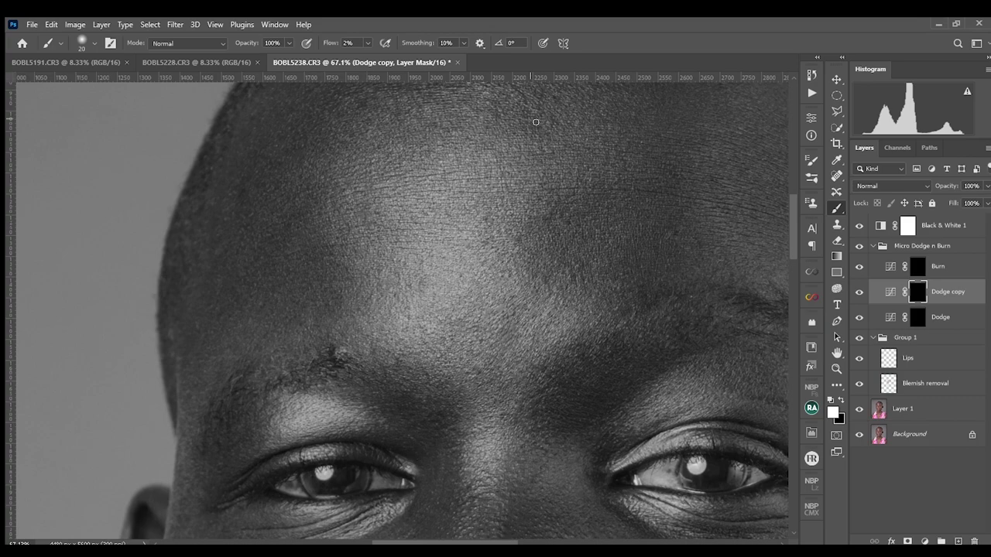
scroll(653, 291, "down", 1)
scroll(356, 343, "down", 3)
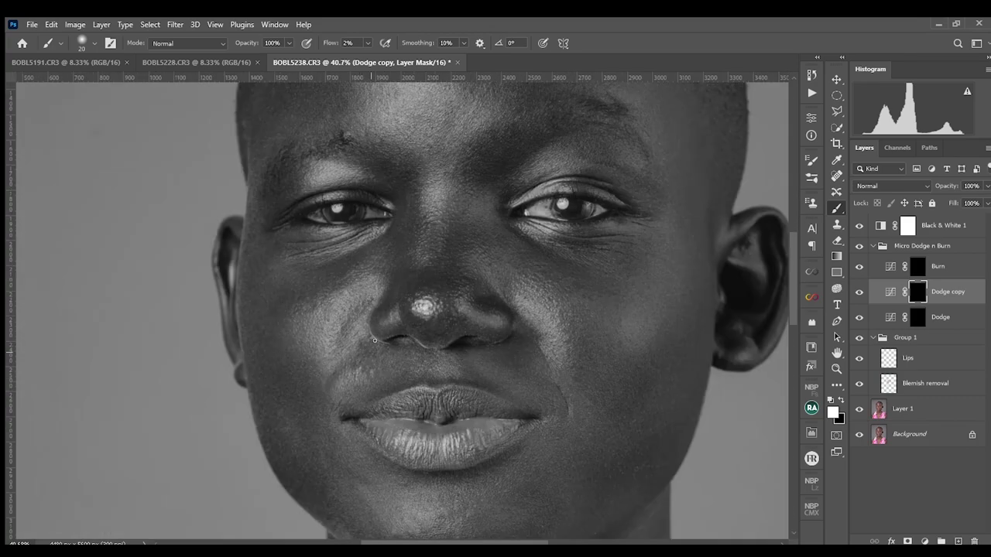
scroll(356, 363, "down", 3)
scroll(274, 403, "right", 3)
scroll(327, 375, "up", 5)
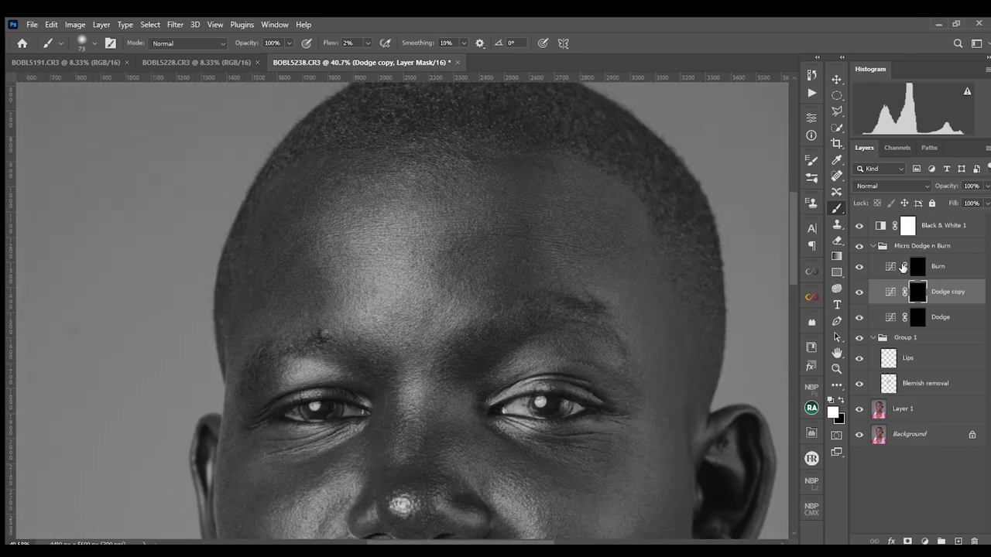
left_click(928, 269)
scroll(398, 192, "down", 2)
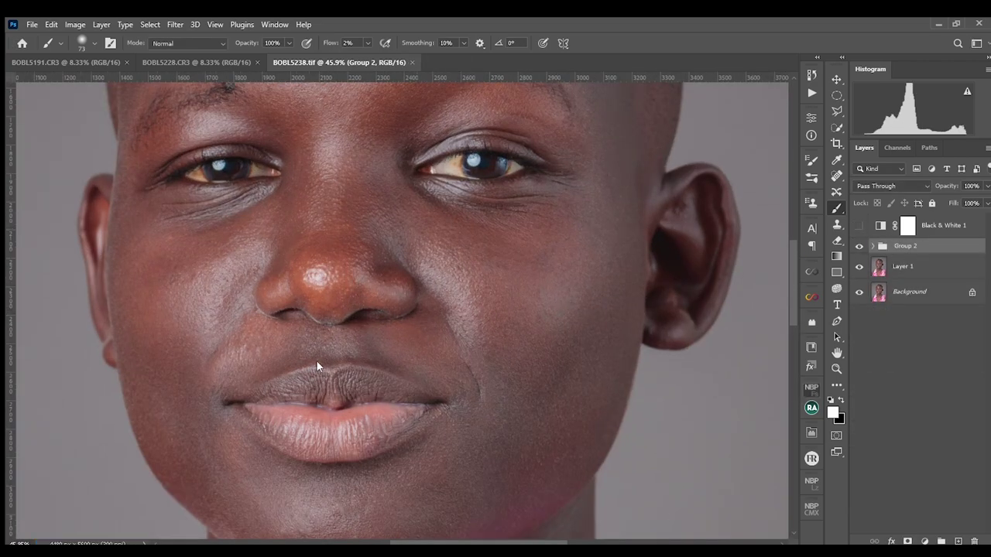
- Split the portrait into High: Texture and Low: Color layers with an NBP frequency separation at 9.5
left_click(650, 315)
left_click_drag(636, 340, 659, 347)
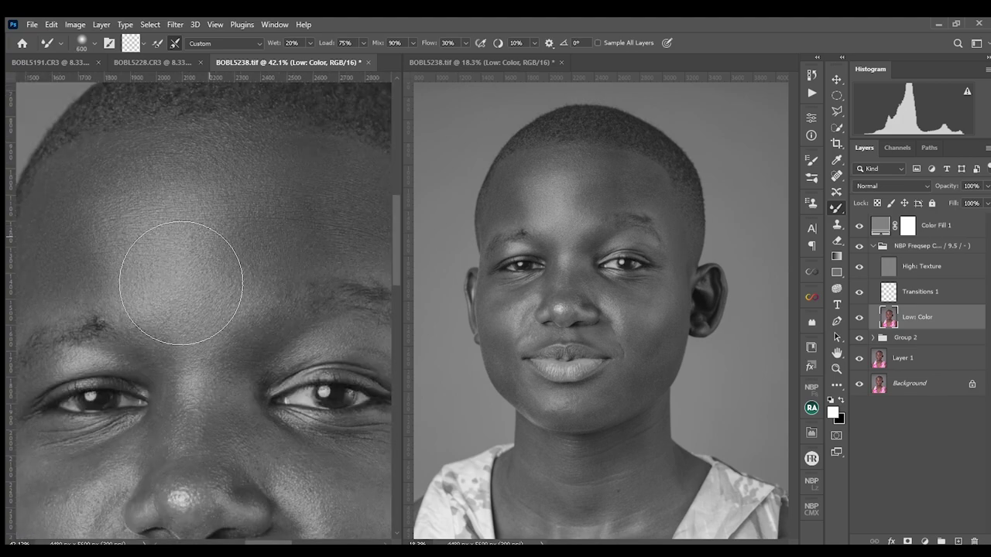
- Smooth the tonal transitions on the forehead on the Low: Color layer with the Mixer Brush, varying its size
mouse_move(209, 334)
left_mouse_down()
mouse_move(177, 315)
mouse_move(281, 302)
left_mouse_up()
key("bracketleft")
key("bracketleft")
key("bracketright")
key("bracketright")
key("bracketright")
key("bracketright")
key("bracketright")
key("bracketright")
key("bracketright")
key("bracketleft")
key("bracketleft")
key("bracketleft")
key("bracketleft")
key("bracketleft")
key("bracketleft")
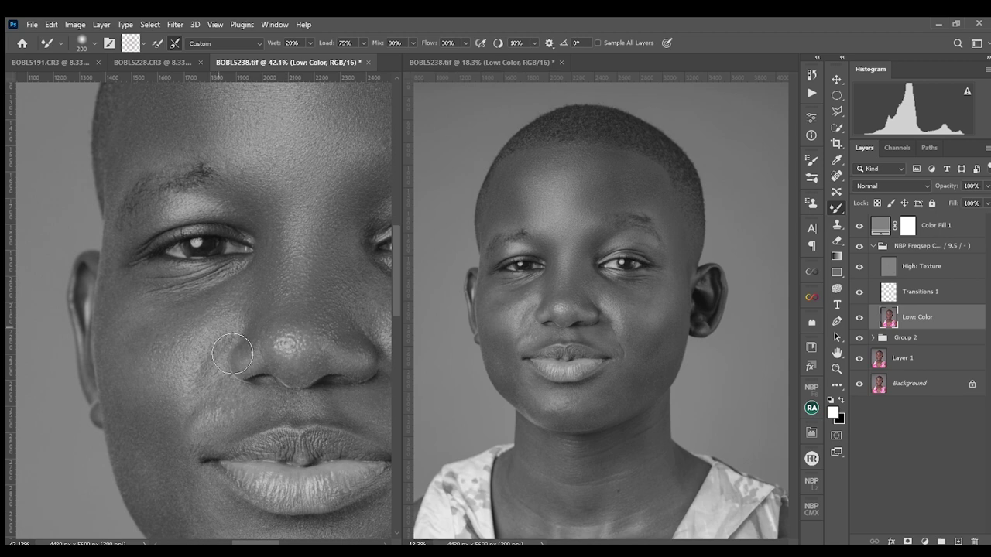
- Blend the tones around the nose and inner cheeks on the Low: Color layer with the Mixer Brush
left_click_drag(351, 400, 278, 395)
key("bracketright")
key("bracketright")
key("bracketright")
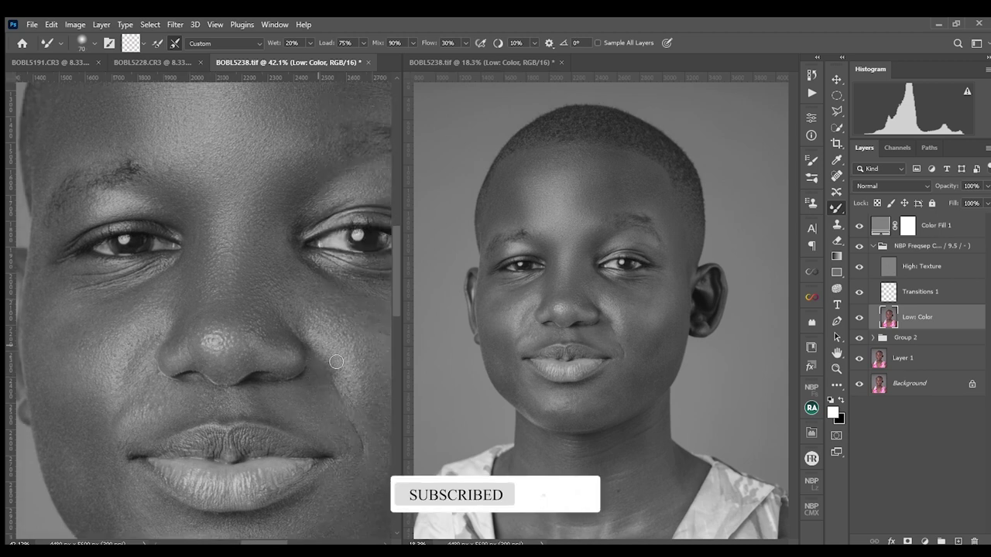
key("bracketleft")
key("bracketleft")
key("bracketright")
key("bracketright")
key("bracketright")
key("bracketright")
key("bracketright")
- Smooth the lower cheek, mouth surroundings and chin on the Low: Color layer with the Mixer Brush
scroll(92, 334, "down", 3)
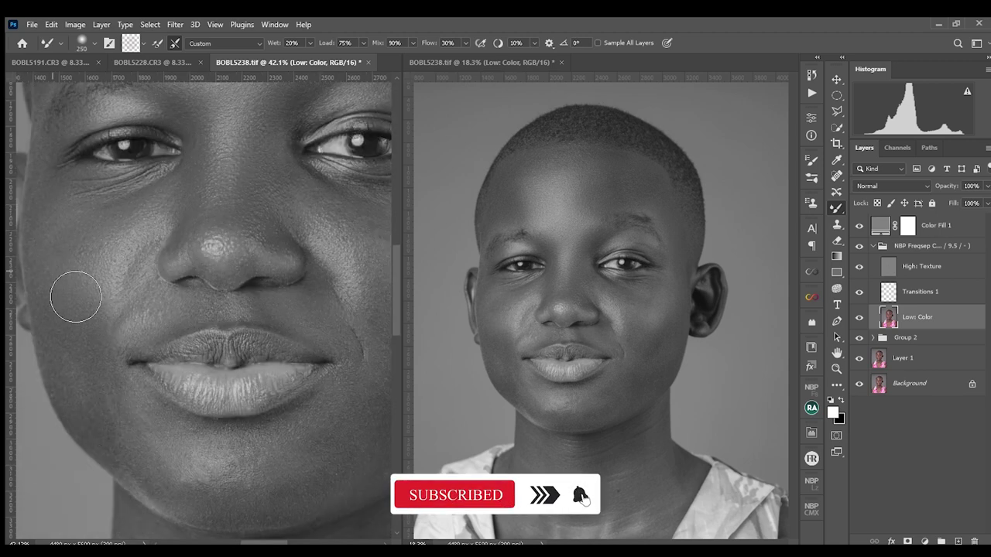
key("bracketleft")
key("bracketleft")
key("bracketleft")
key("bracketleft")
key("bracketright")
key("bracketright")
key("bracketright")
key("bracketleft")
key("bracketleft")
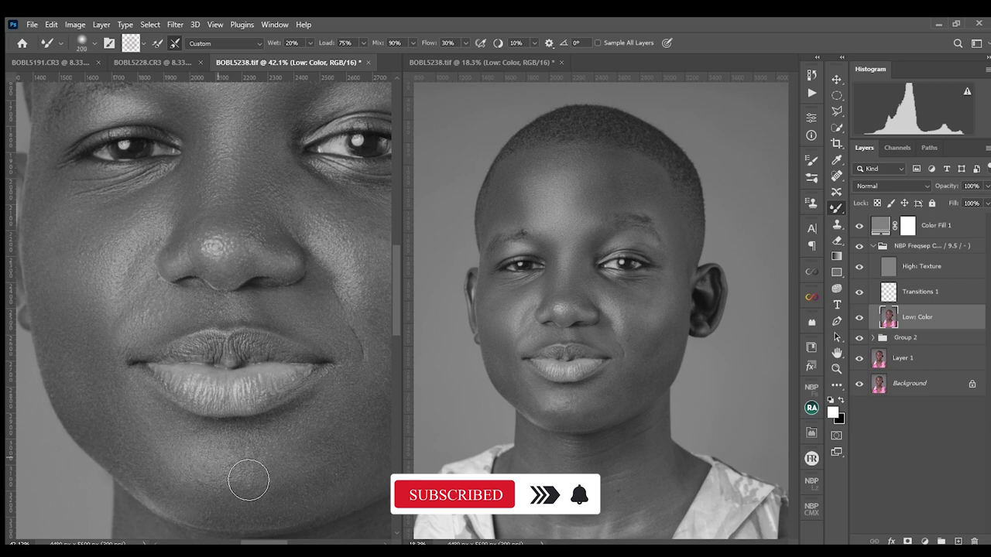
key("bracketright")
left_click_drag(308, 478, 248, 477)
- Blend the cheek, eye and brow areas beside the fully visible ear with the Mixer Brush
scroll(323, 416, "right", 3)
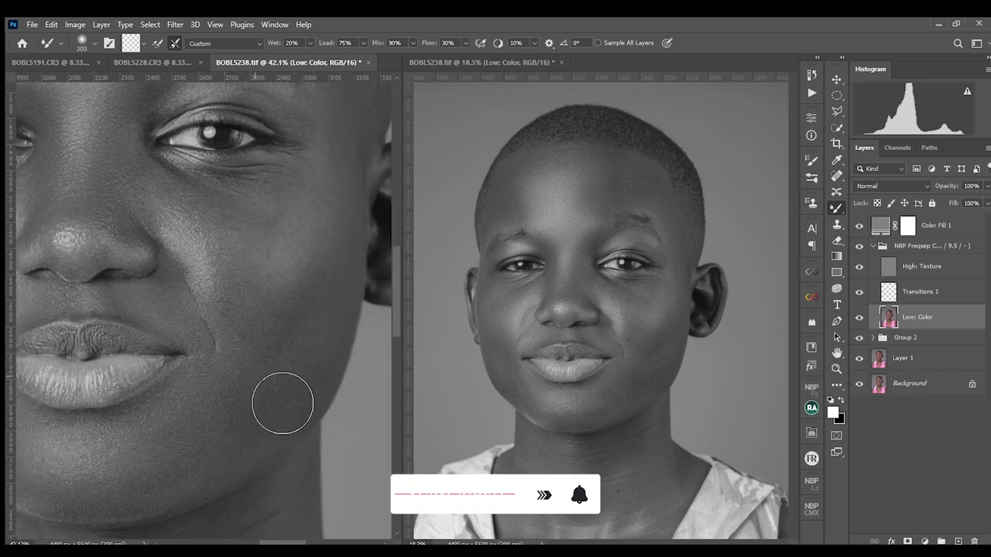
scroll(209, 240, "up", 3)
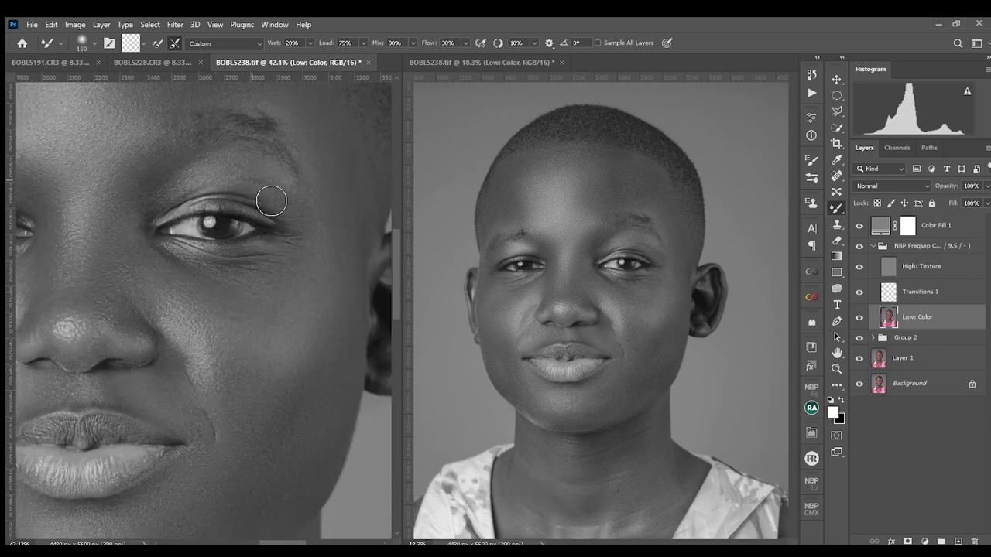
scroll(354, 261, "up", 3)
key("bracketleft")
scroll(315, 214, "up", 2)
key("bracketright")
key("bracketright")
scroll(247, 458, "down", 8)
key("bracketright")
left_click_drag(199, 461, 322, 109)
left_click_drag(160, 116, 159, 341)
- Smooth the skin of the neck and the shoulder at the image edge with the Mixer Brush
scroll(144, 133, "down", 5)
scroll(327, 181, "left", 5)
key("bracketright")
scroll(212, 534, "down", 2)
scroll(277, 418, "right", 10)
key("bracketleft")
key("bracketleft")
key("bracketleft")
key("bracketleft")
key("bracketleft")
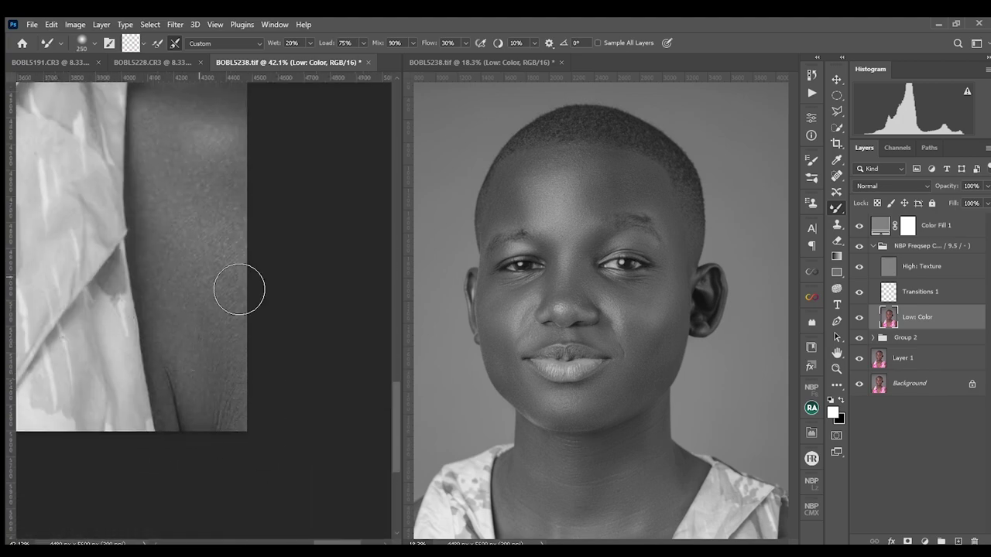
key("bracketright")
key("bracketright")
key("bracketright")
key("bracketright")
- Blend the remaining small areas of the face with a smaller Mixer Brush on the Low: Color layer
scroll(190, 136, "up", 3)
scroll(204, 305, "left", 3)
scroll(234, 282, "up", 6)
key("bracketleft")
key("bracketleft")
key("bracketleft")
key("bracketleft")
key("bracketleft")
scroll(255, 320, "left", 6)
key("bracketleft")
key("bracketleft")
key("bracketleft")
scroll(256, 271, "right", 3)
scroll(288, 438, "down", 2)
- Compare the portrait with and without the frequency separation group and the Color Fill 1 layer
left_click(859, 246)
left_click(859, 245)
left_click(858, 225)
left_click(859, 226)
- Heal a texture flaw on the High: Texture layer and set the Clone Stamp to sample the Current Layer
left_click(898, 265)
key("j")
left_click_drag(195, 227, 221, 346)
key("s")
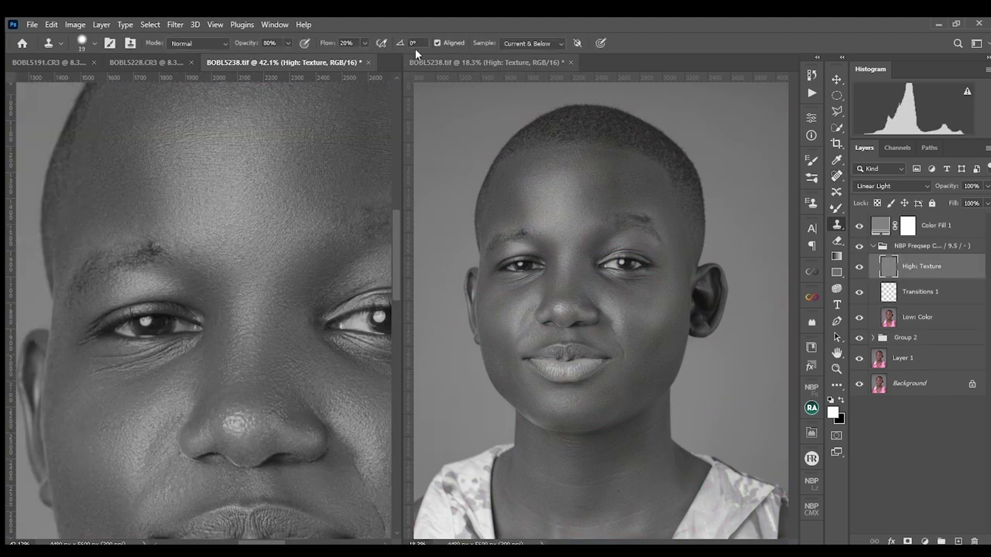
scroll(228, 263, "up", 5)
scroll(249, 298, "down", 2)
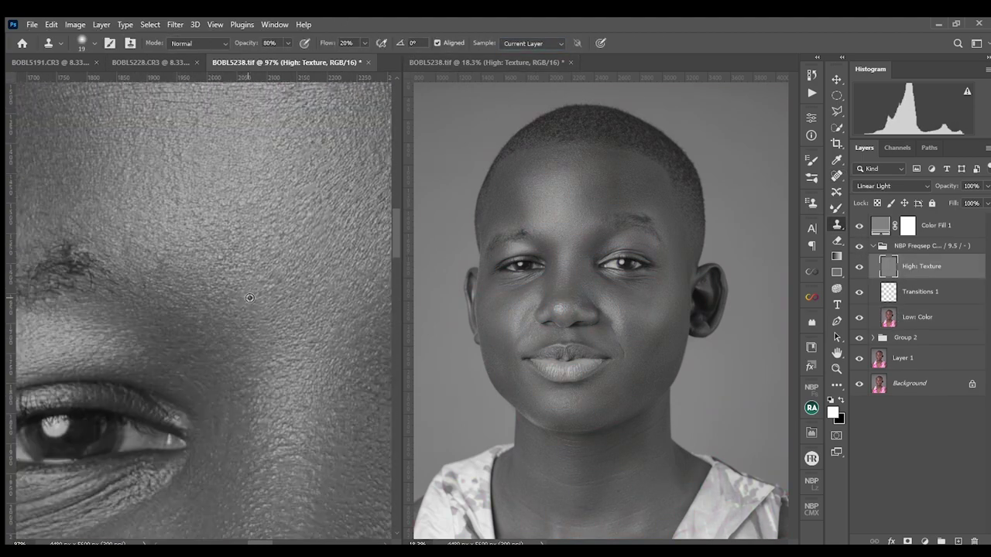
- Clone out uneven skin texture around the nose, mouth, chin and hairline on the High: Texture layer
scroll(307, 396, "down", 10)
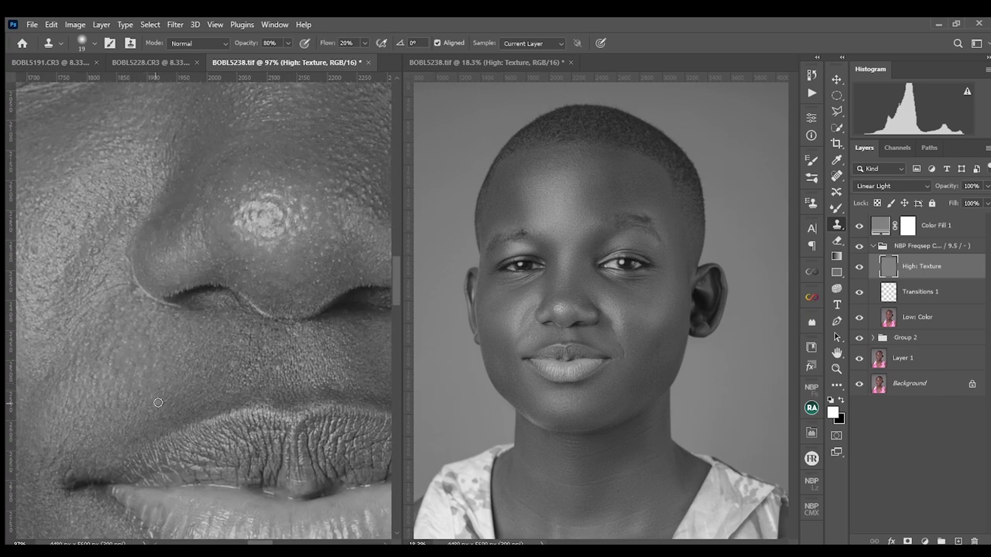
scroll(157, 403, "left", 3)
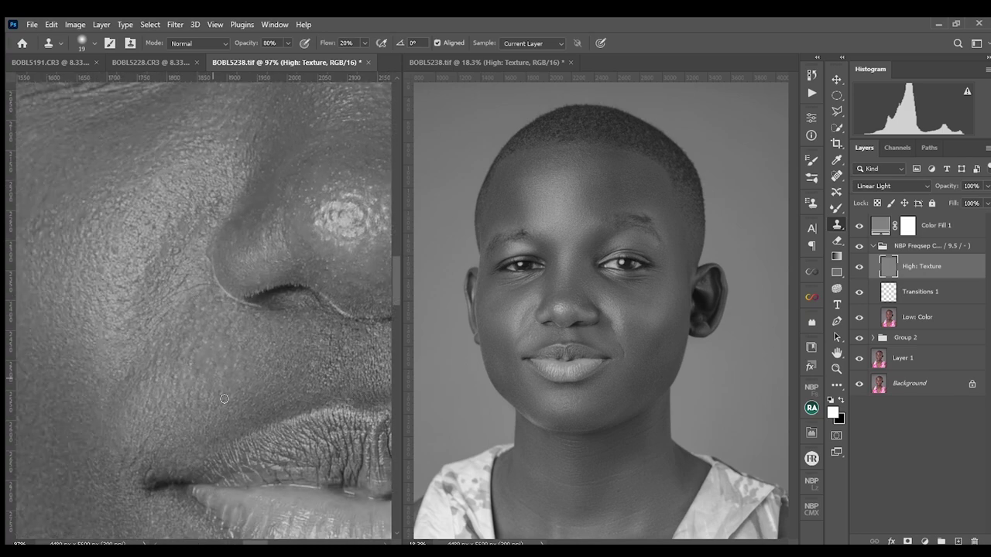
scroll(224, 399, "down", 5)
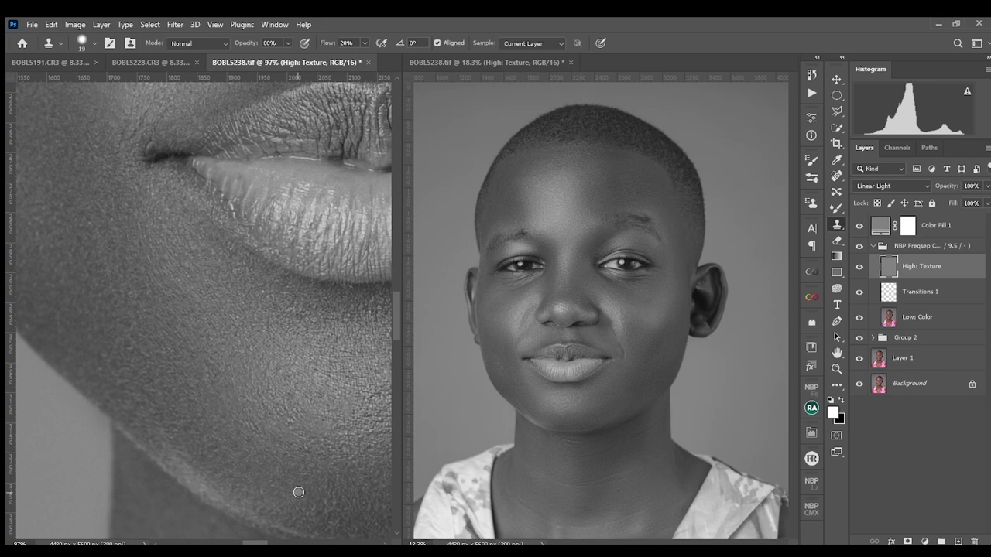
scroll(265, 329, "up", 20)
left_click_drag(266, 330, 212, 320)
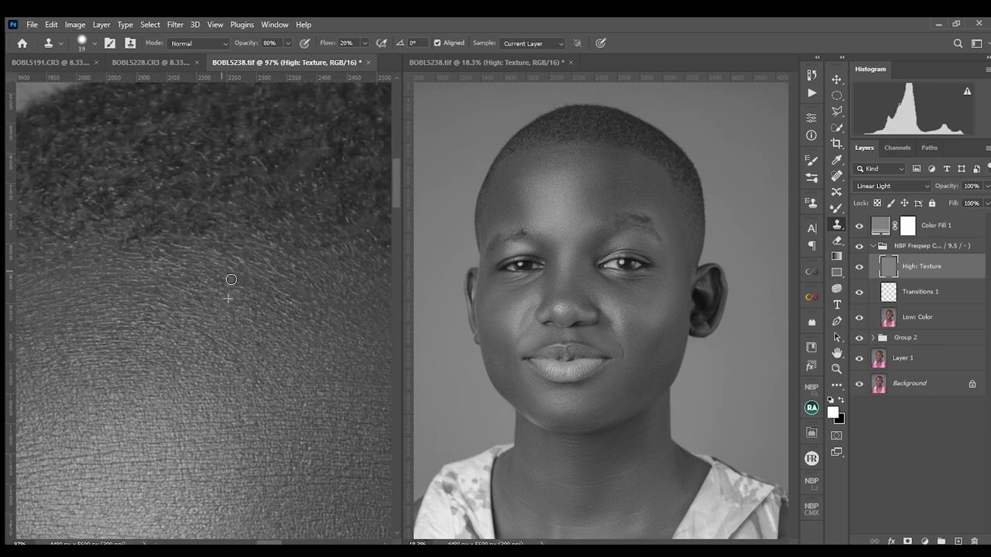
scroll(240, 248, "down", 8)
scroll(261, 401, "up", 7)
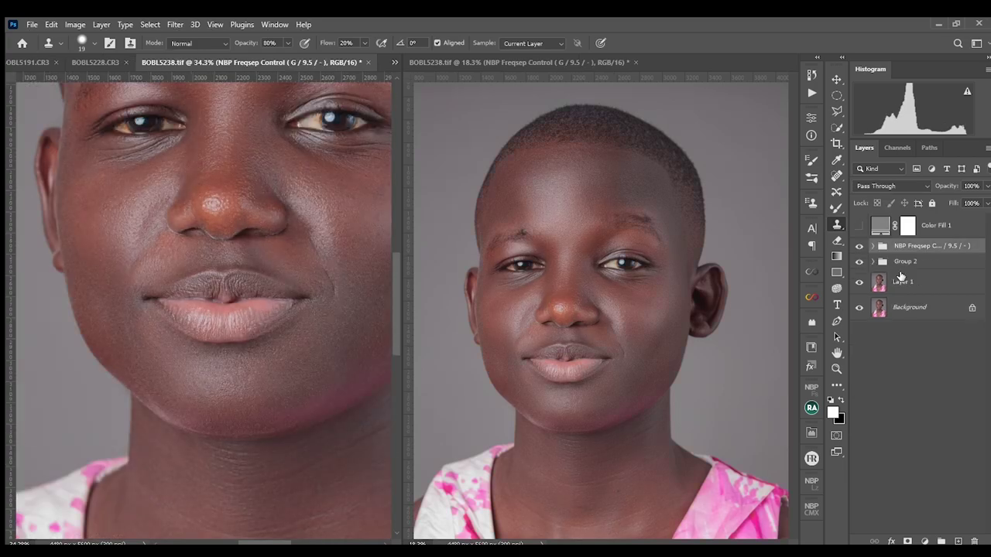
- Add the eye-enhancement layer groups and paint the Magic Eyes | Enlighten mask over both eyes
scroll(632, 238, "up", 1)
left_click(810, 407)
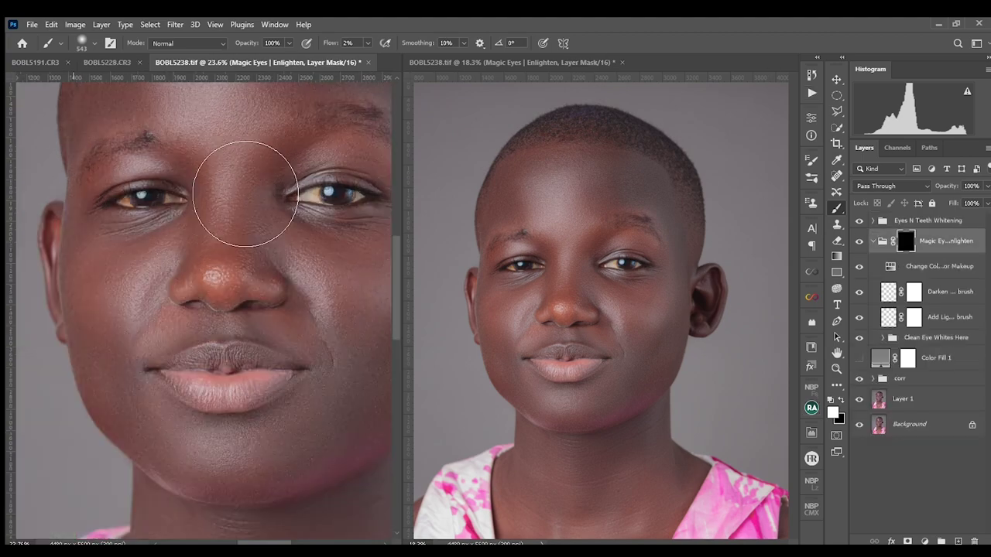
scroll(244, 188, "up", 3)
left_click_drag(153, 228, 160, 231)
left_click_drag(82, 232, 92, 234)
left_click_drag(370, 224, 190, 236)
left_click_drag(191, 233, 213, 236)
left_click_drag(270, 234, 277, 236)
- Lower the opacity of the Magic Eyes | Enlighten group to 40% and the Eyes N Teeth Whitening group to 60%
key("v")
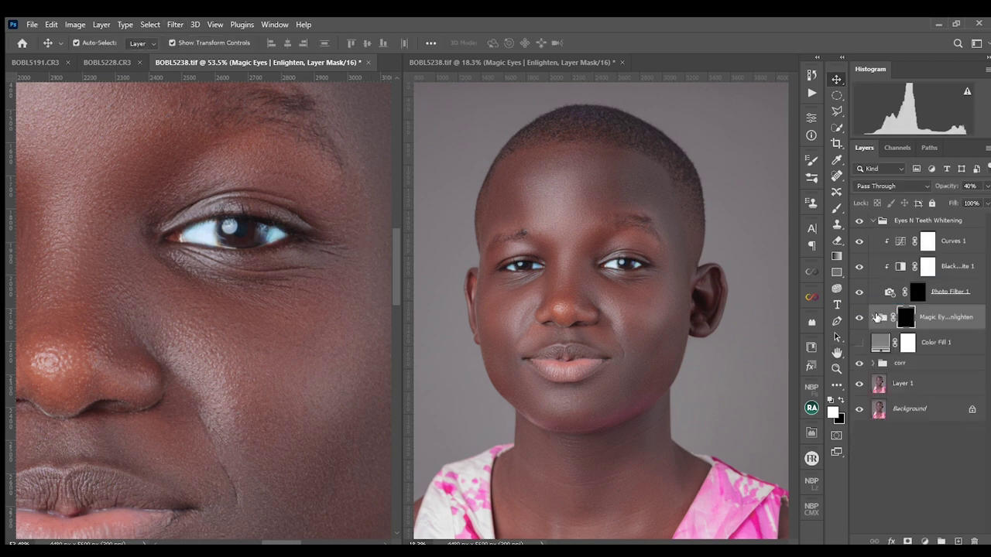
left_click(914, 221)
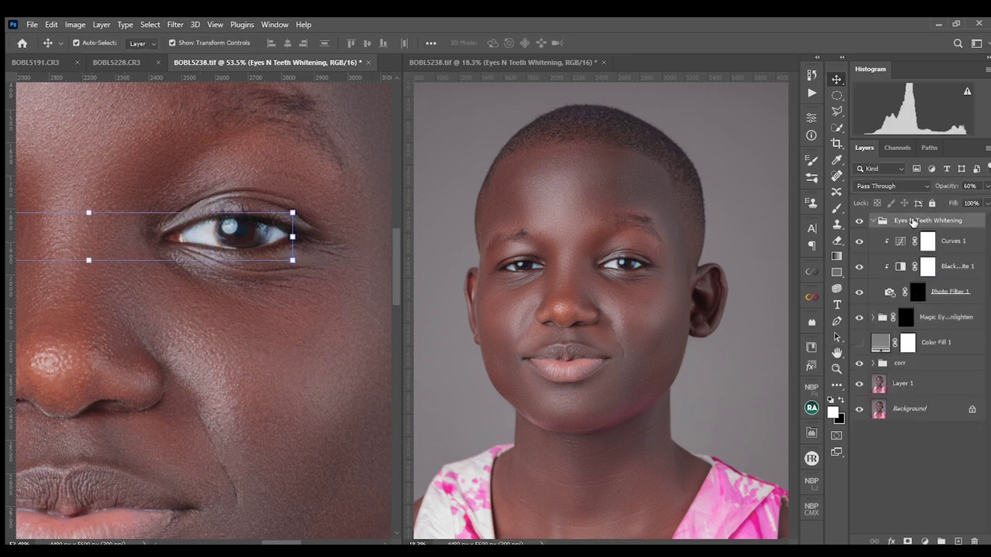
- Refine the Photo Filter 1 and Magic Eyes | Enlighten masks over the eyes with a larger brush
left_click(916, 292)
key("b")
key("bracketright")
key("bracketright")
key("bracketright")
key("bracketright")
key("bracketright")
left_click_drag(220, 215, 357, 209)
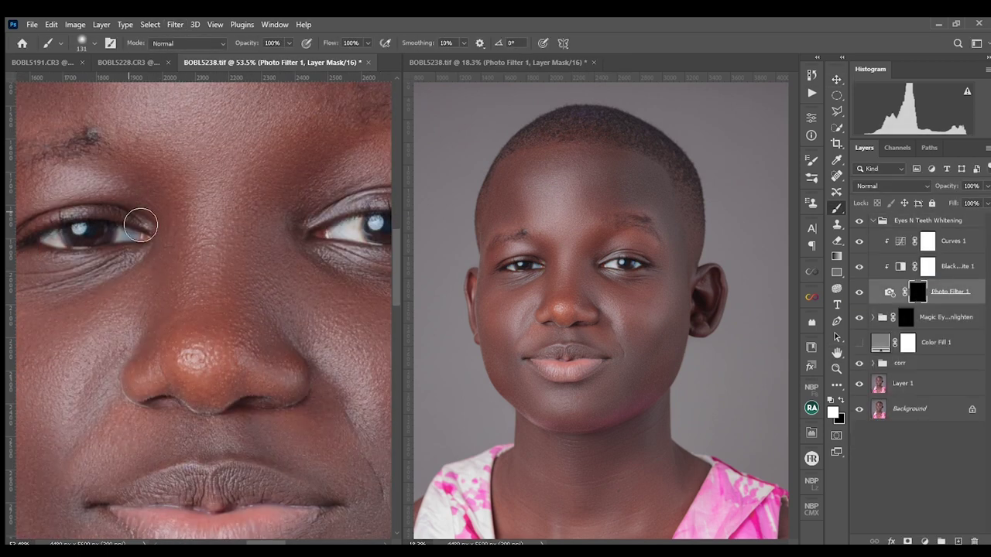
left_click(905, 317)
left_click_drag(225, 243, 95, 264)
- Group the Eyes N Teeth Whitening and Magic Eyes | Enlighten groups into a group named Eyes, and save the document
key("v")
left_click(873, 220)
left_click(945, 223, "shift")
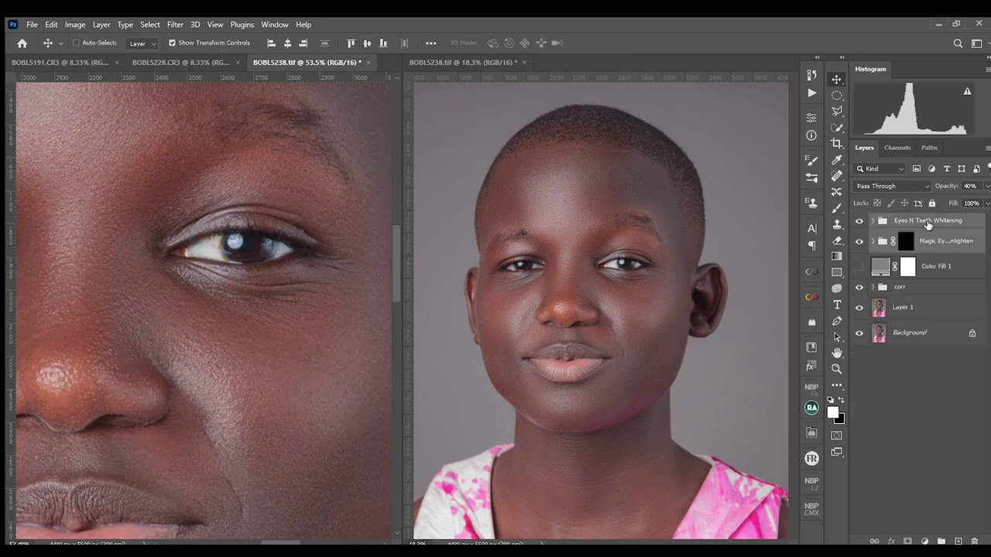
key("ctrl+g")
double_click(906, 222)
type("Eyes")
key("ctrl+s")
left_click(873, 221)
left_click(873, 222)
scroll(261, 245, "down", 1)
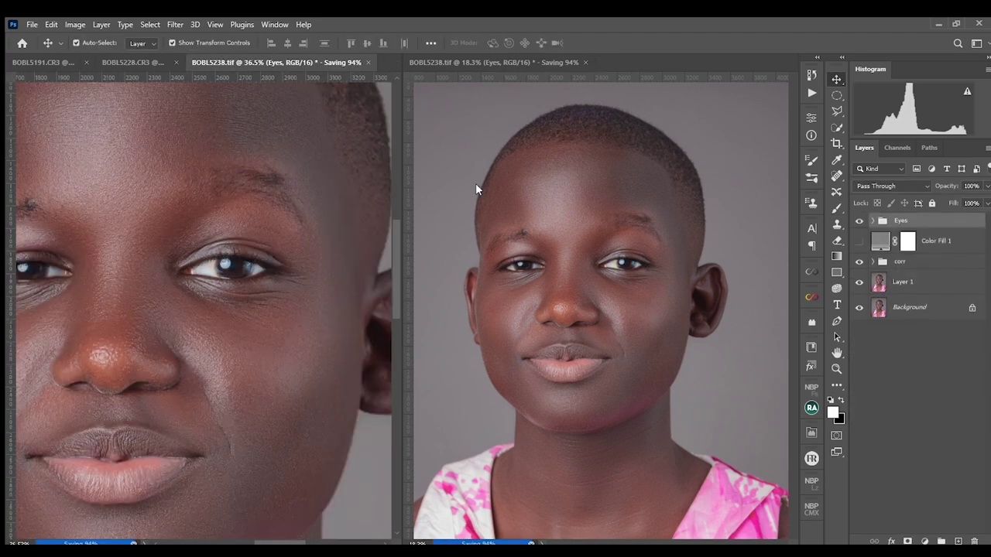
- Flatten the image and add the Invert Check, Global Dodge n Burn and Micro Dodge n Burn groups with the dodge-and-burn action
key("ctrl+alt+shift+e")
left_click(910, 332)
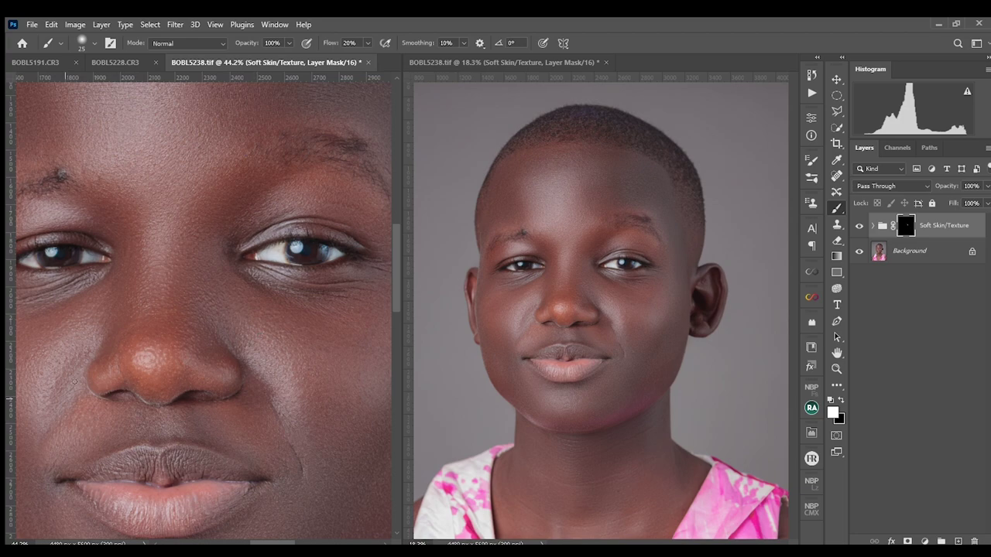
right_click(921, 251)
left_click(909, 392)
left_click(811, 92)
left_click(689, 247)
left_click(718, 511)
left_click(783, 62)
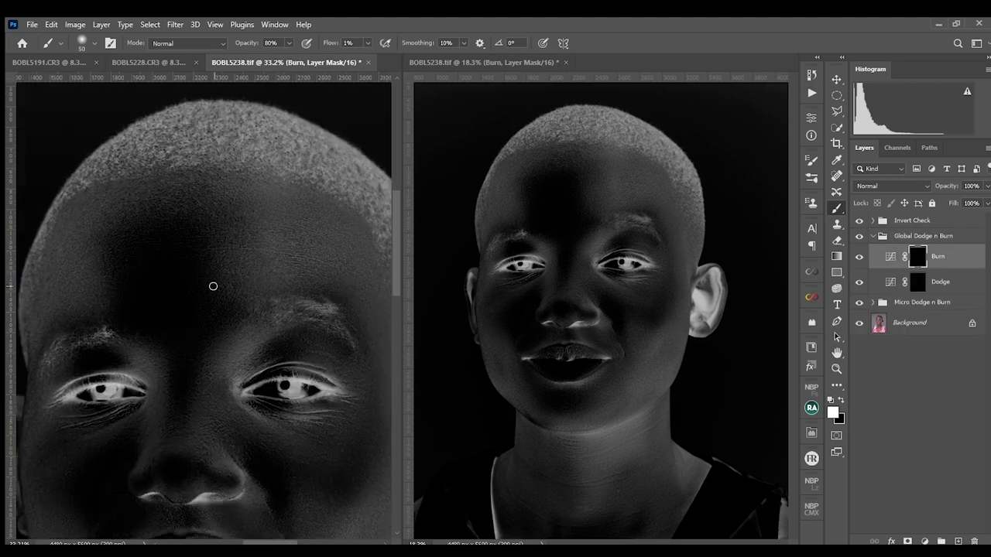
- Paint the global Burn and Dodge masks over the face, neck and chest with varying brush sizes, and hide the Invert Check group
key("bracketleft")
key("bracketleft")
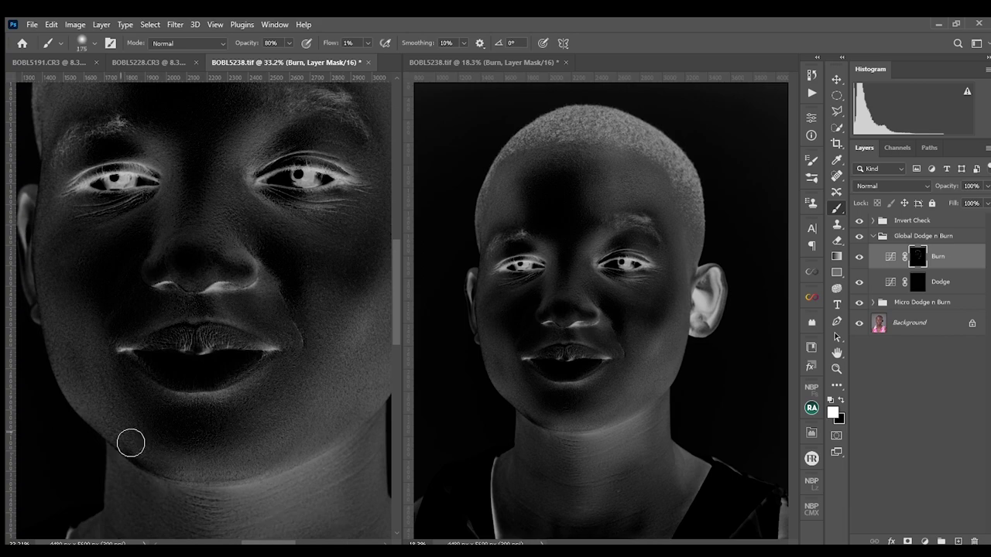
key("alt+bracketleft")
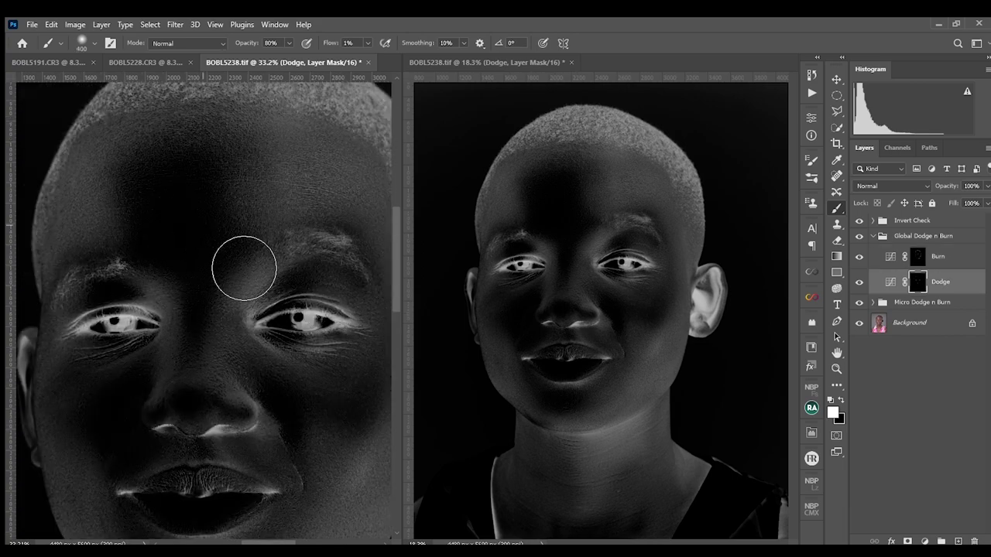
key("bracketright")
key("alt+bracketright")
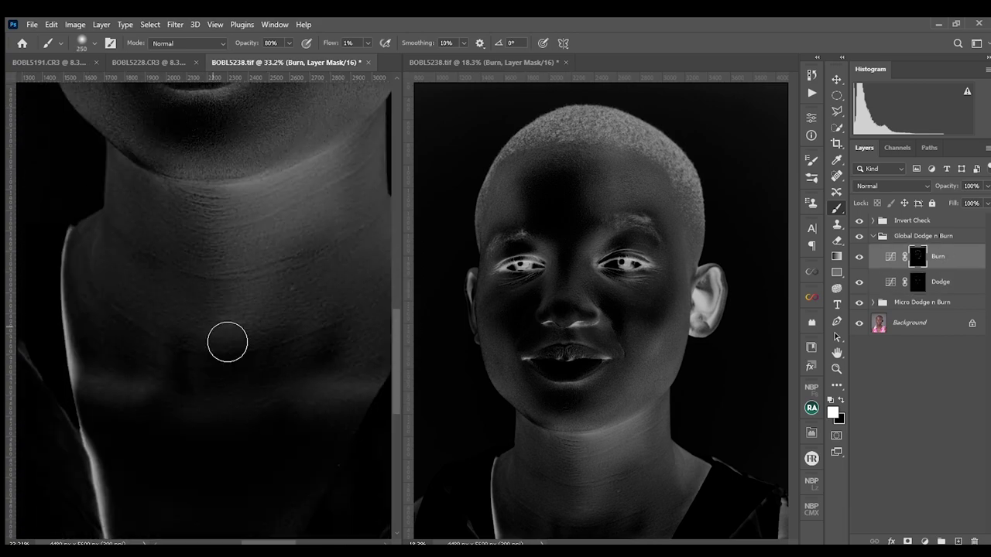
key("alt+bracketleft")
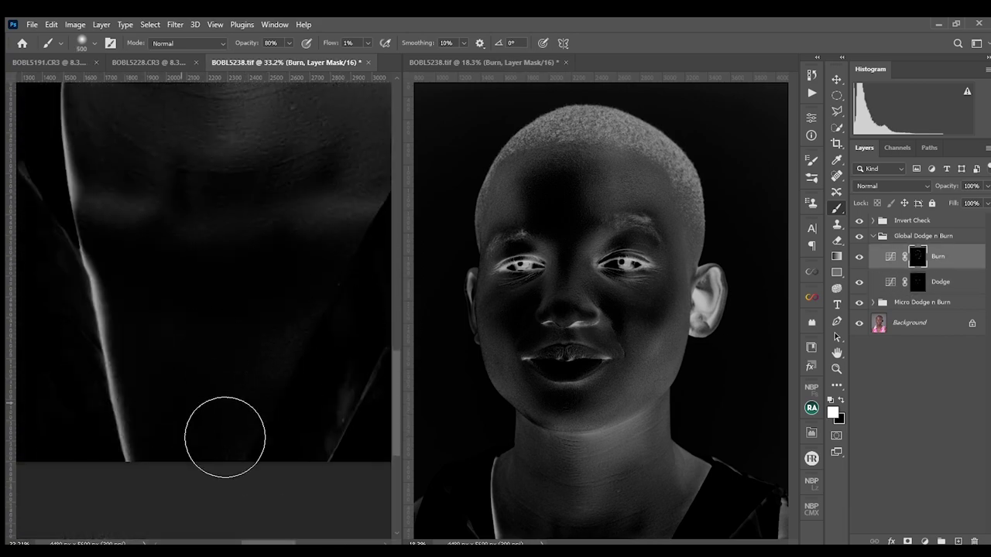
key("alt+bracketleft")
left_click(858, 220)
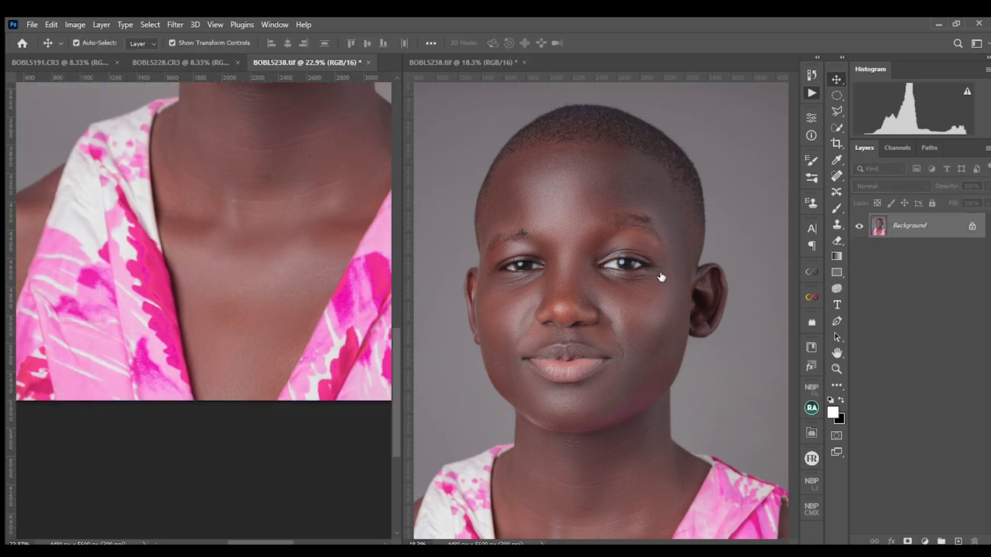
- Group the color-grading and sharpening layers from Curves 3 down to Layer 1, and compare the image with and without the group
key("ctrl+shift+alt+n")
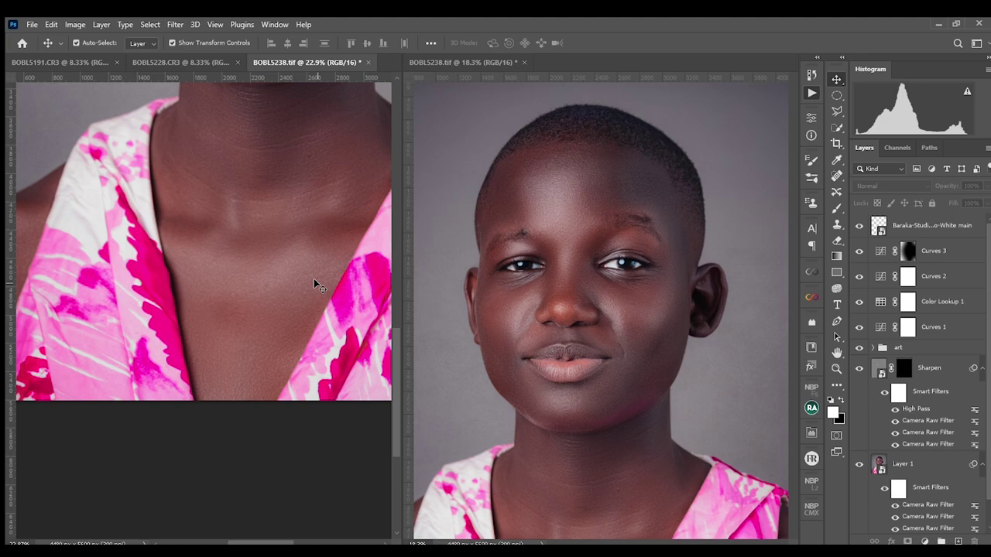
left_click(940, 251)
scroll(968, 314, "down", 1)
left_click(919, 443, "shift")
key("ctrl+g")
left_click(859, 246)
left_click(859, 246)
scroll(554, 231, "down", 5)
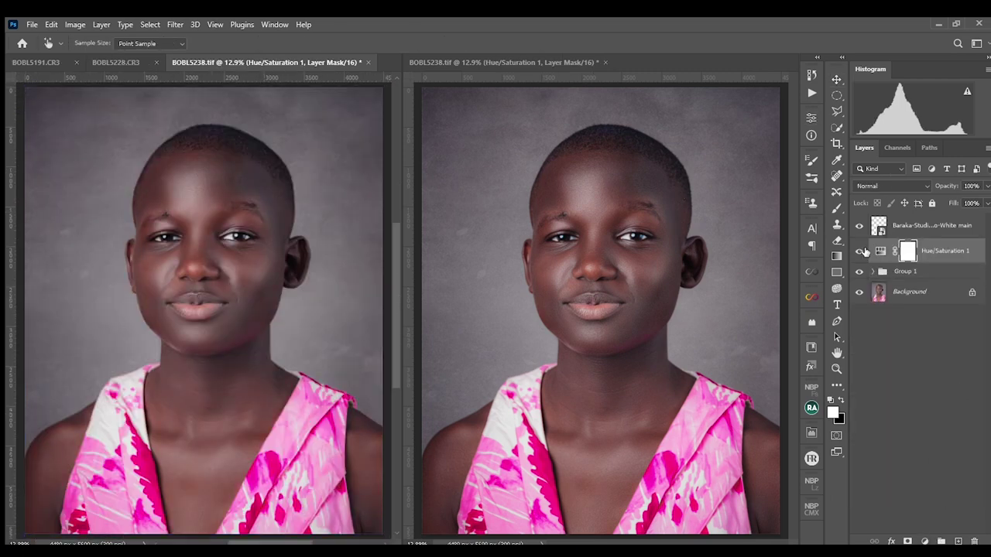
- Invert the Hue/Saturation 1 mask and paint the adjustment back over the pink dress
key("ctrl+i")
key("b")
right_click(315, 404, "alt")
left_click_drag(315, 404, 342, 526)
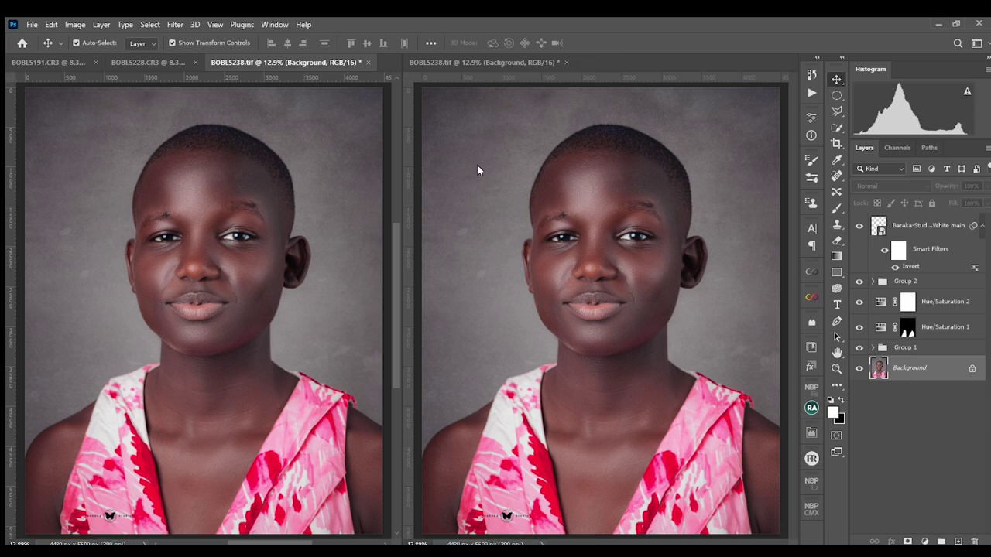
- Open the original BOBL5238.JPG to compare it with the retouched portrait
left_click(32, 24)
left_click(236, 103)
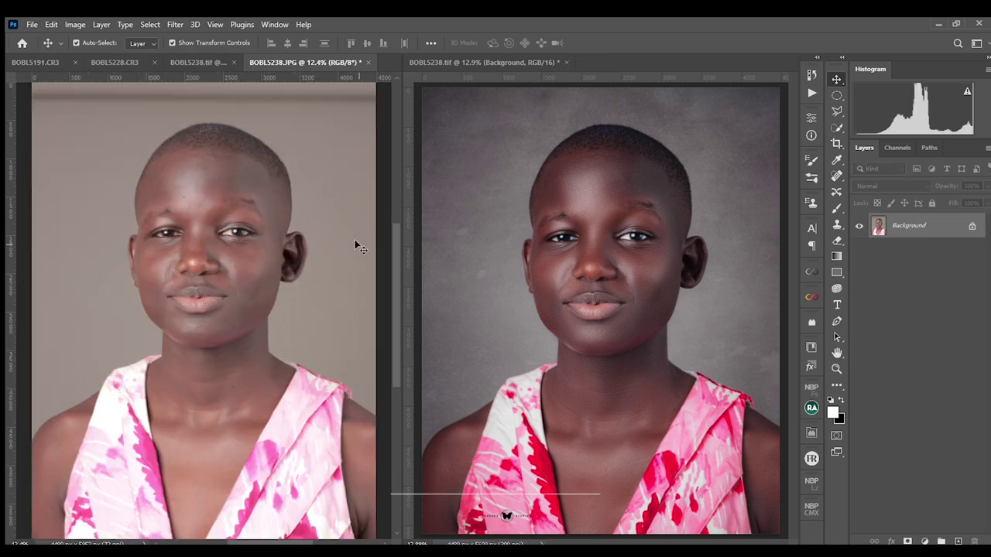